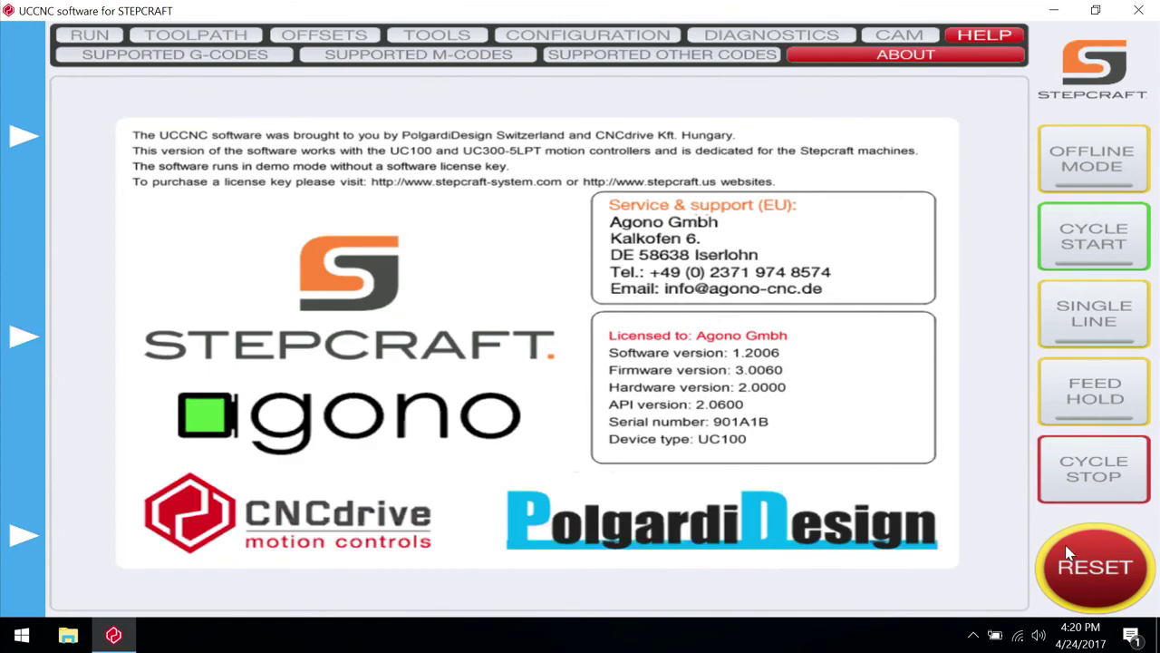
# Step: Attempt a RESET release and dismiss the reset-logic warning message
pyautogui.click(1070, 553)
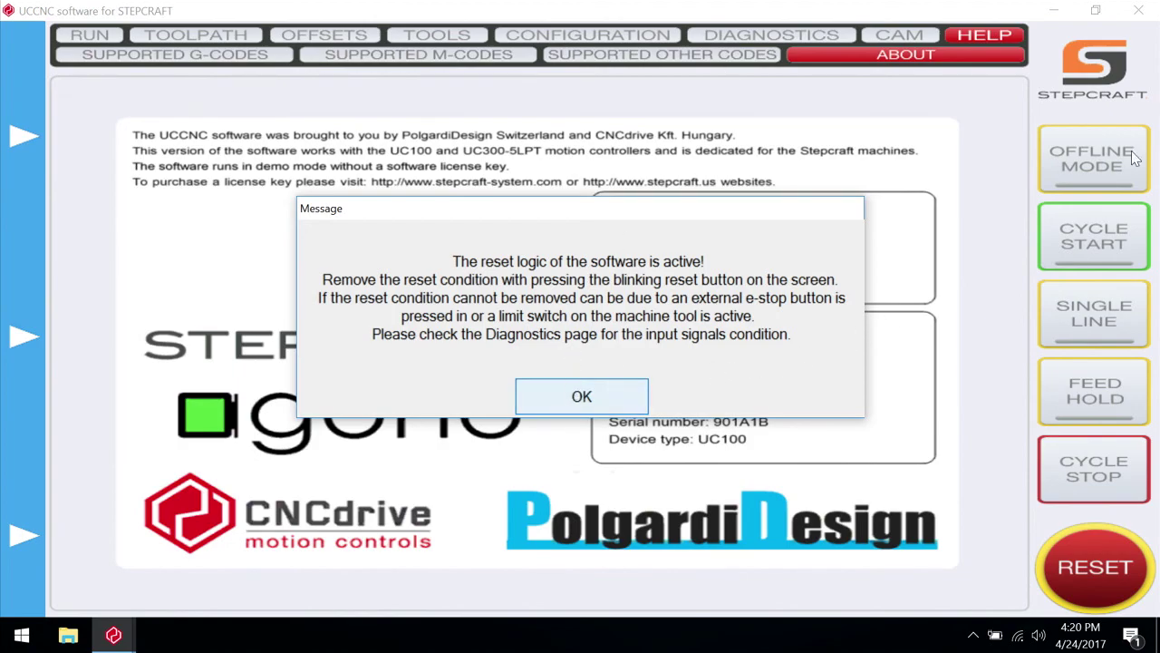
pyautogui.press('Return')
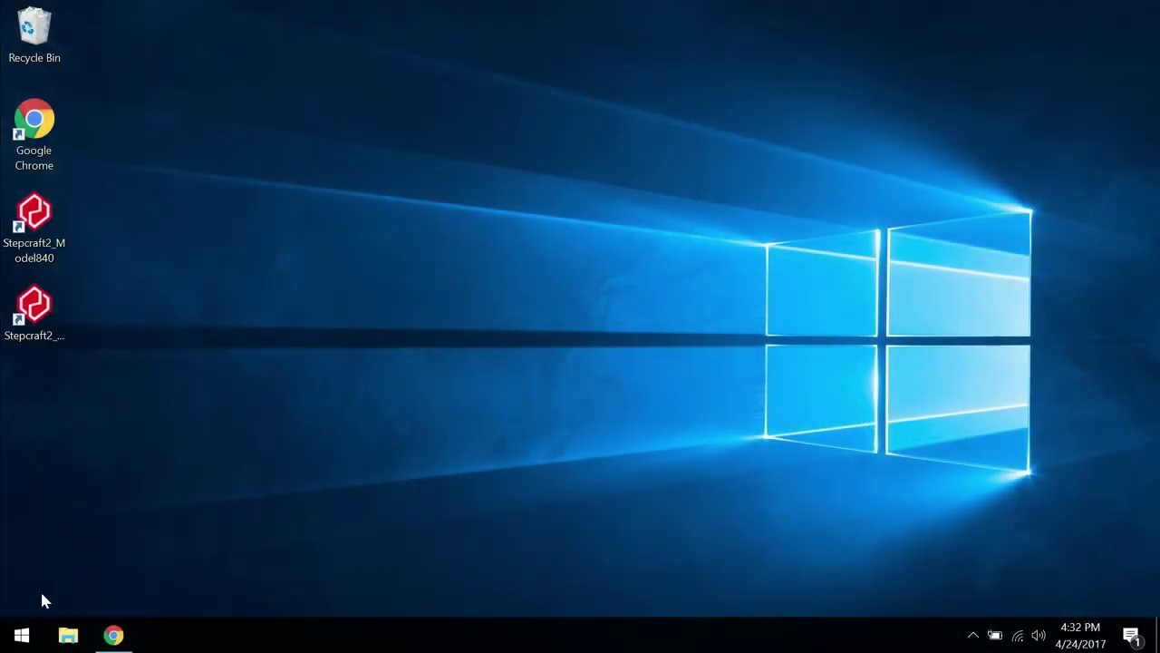
# Step: Search the Start menu for 'view instal' and open View installed updates
pyautogui.click(21, 639)
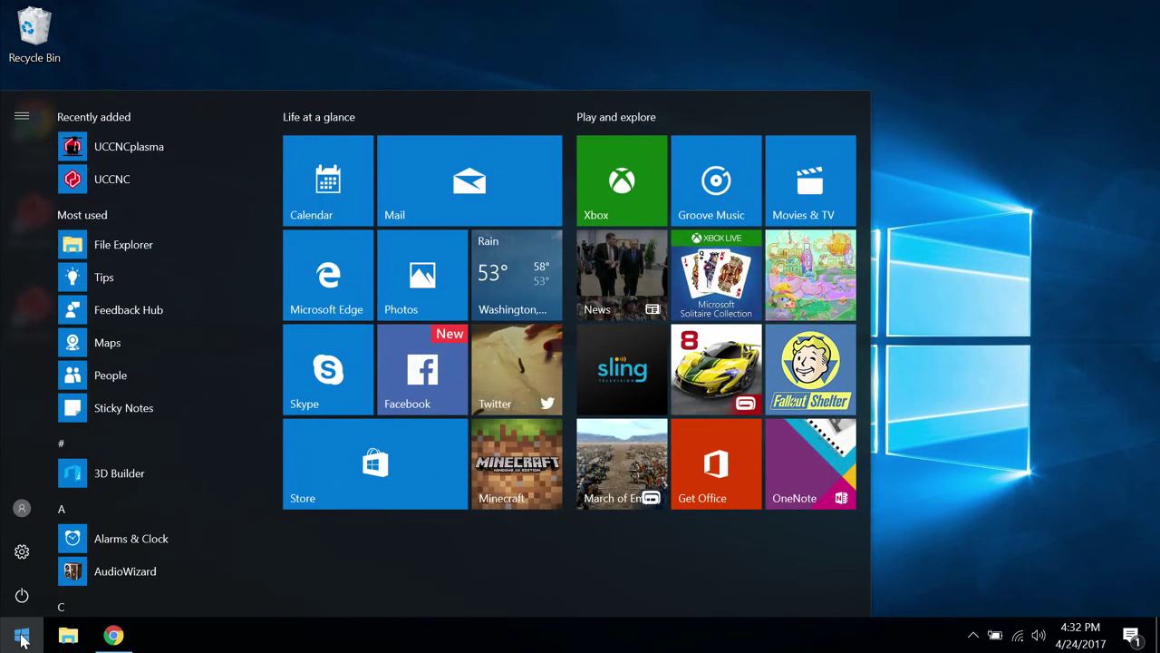
pyautogui.write('view')
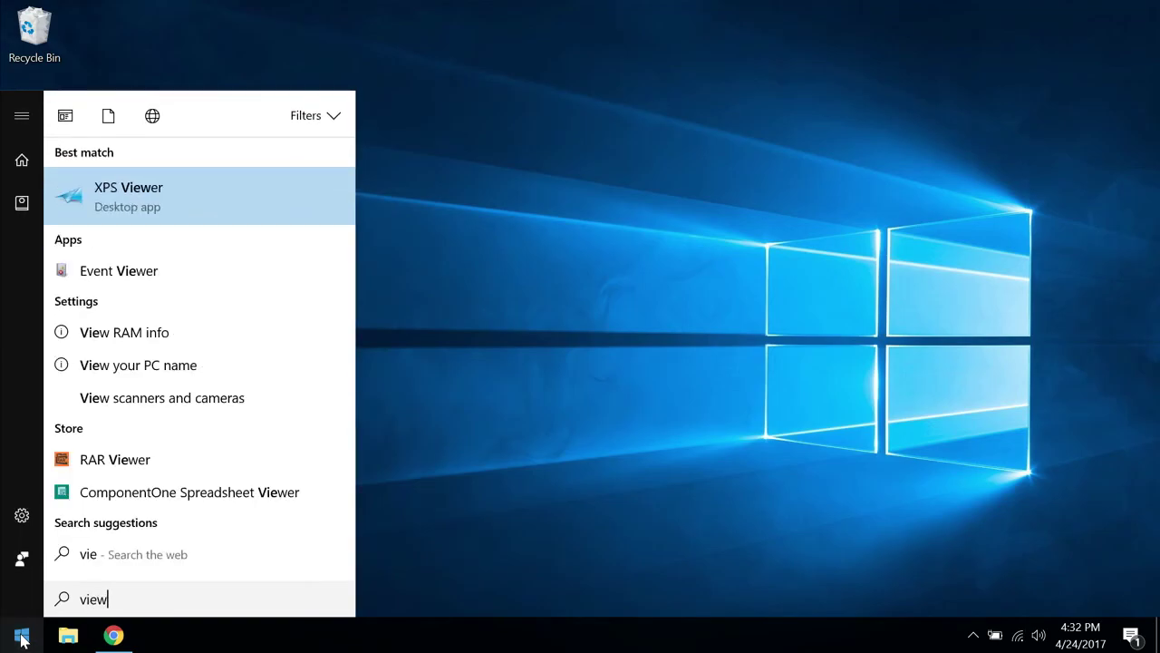
pyautogui.write(' instal')
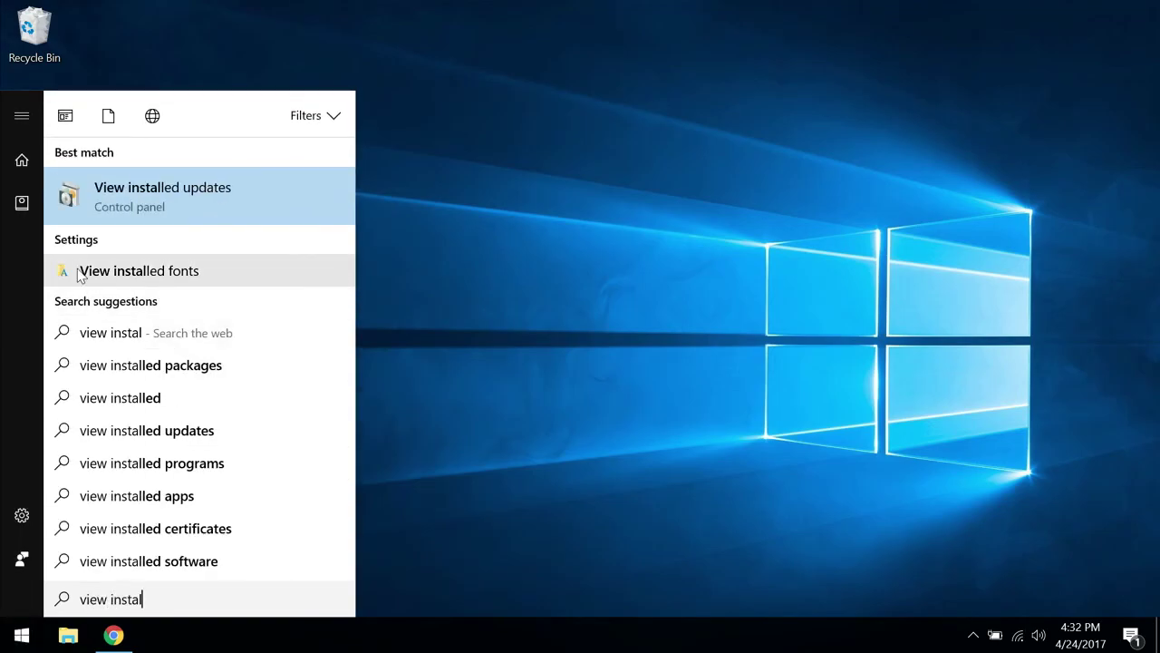
pyautogui.click(121, 186)
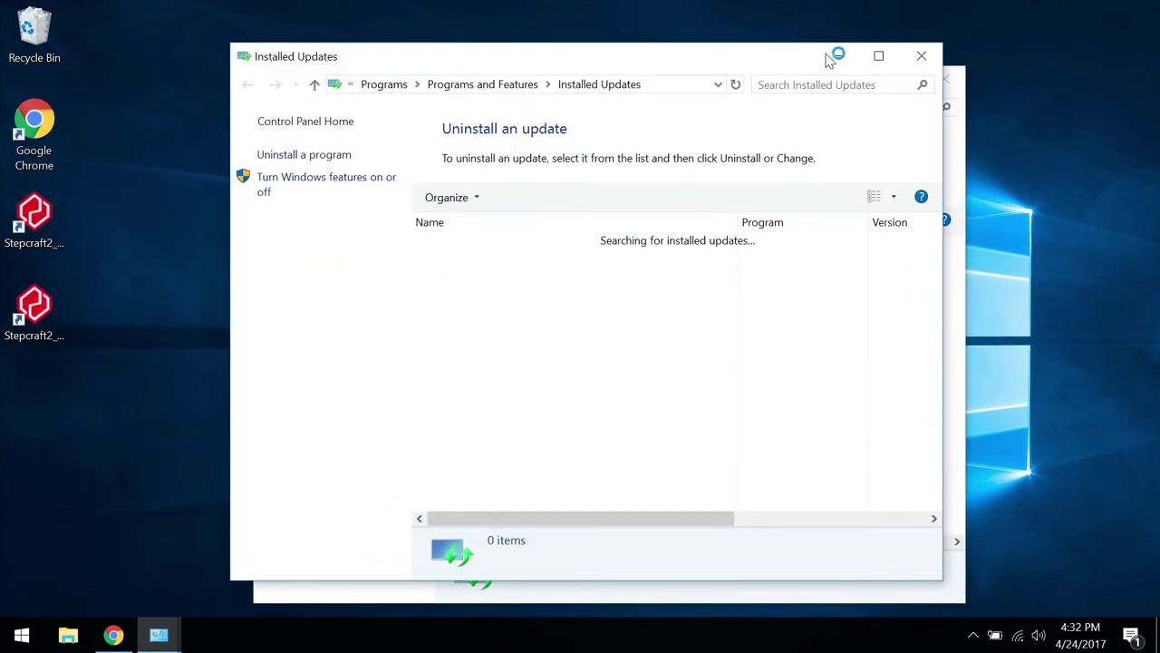
# Step: Close the duplicate window, maximize Installed Updates, and select KB4015217 from 4/24/2017
pyautogui.click(922, 57)
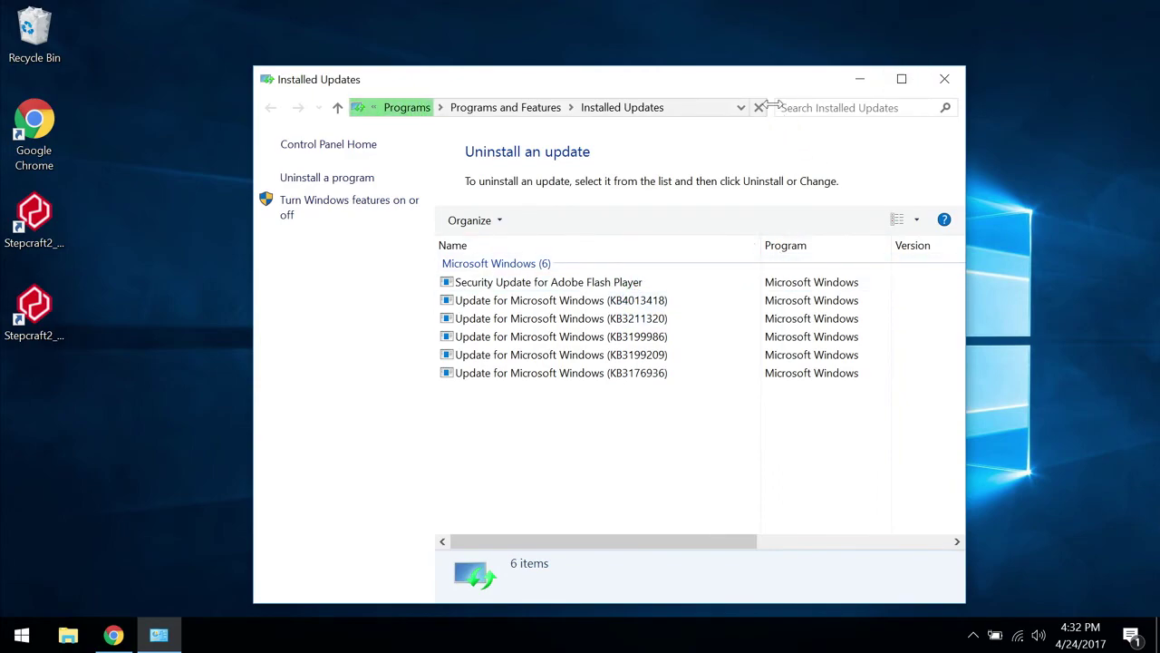
pyautogui.click(898, 80)
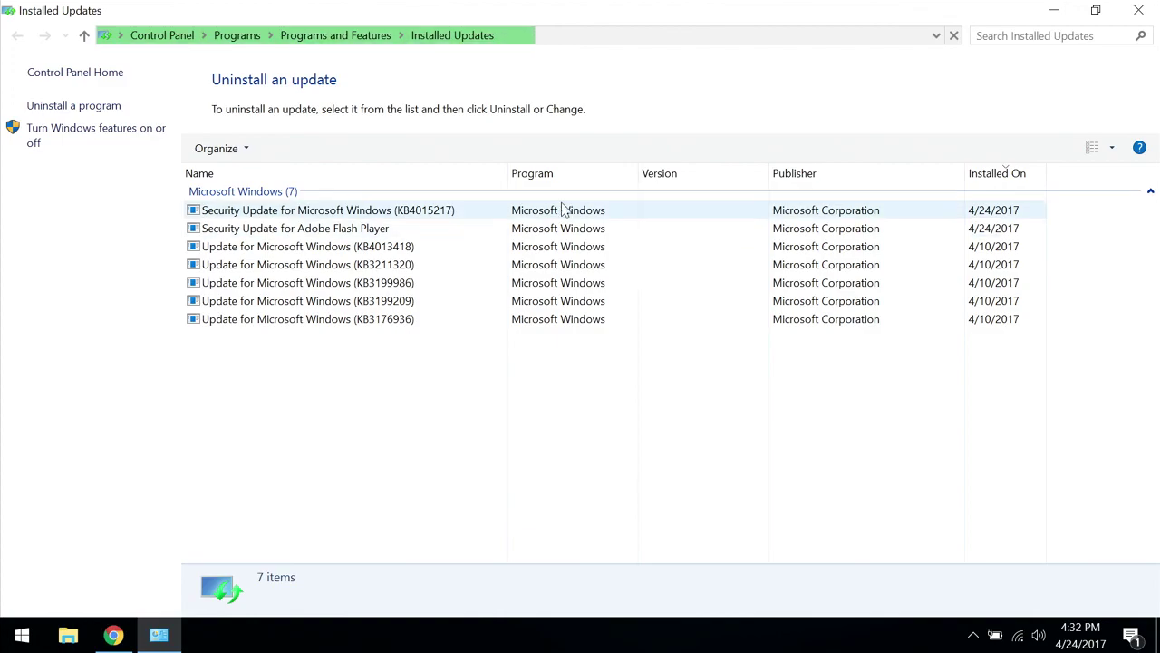
pyautogui.click(454, 212)
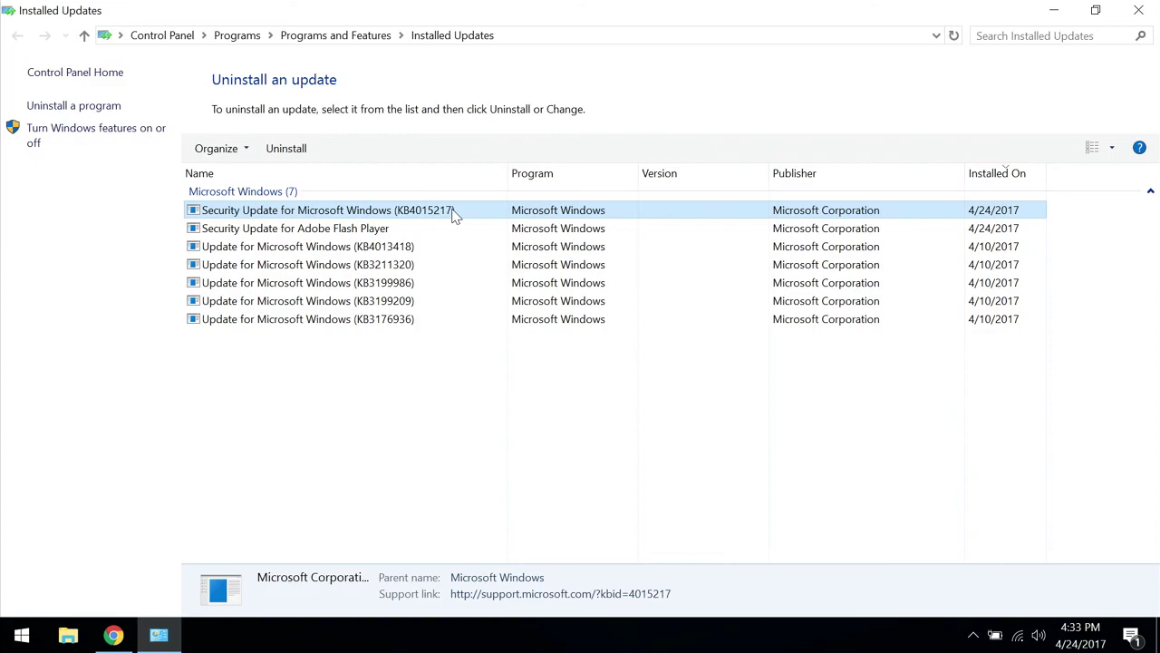
# Step: Uninstall security update KB4015217, confirm the removal, and restart the computer
pyautogui.rightClick(455, 215)
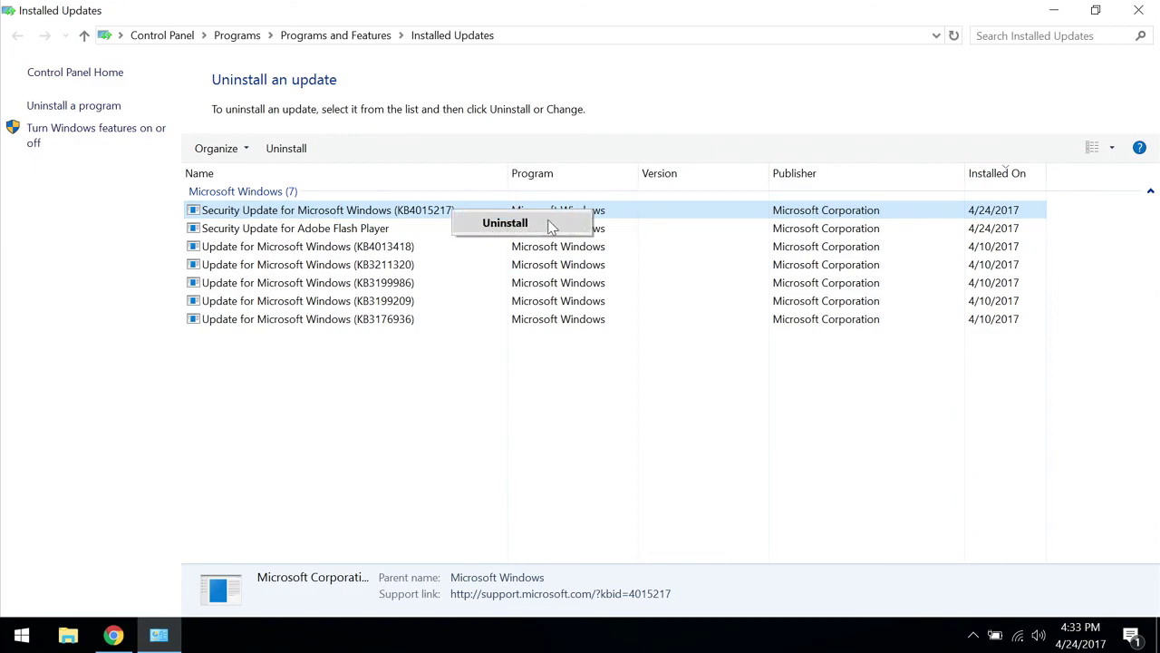
pyautogui.click(551, 225)
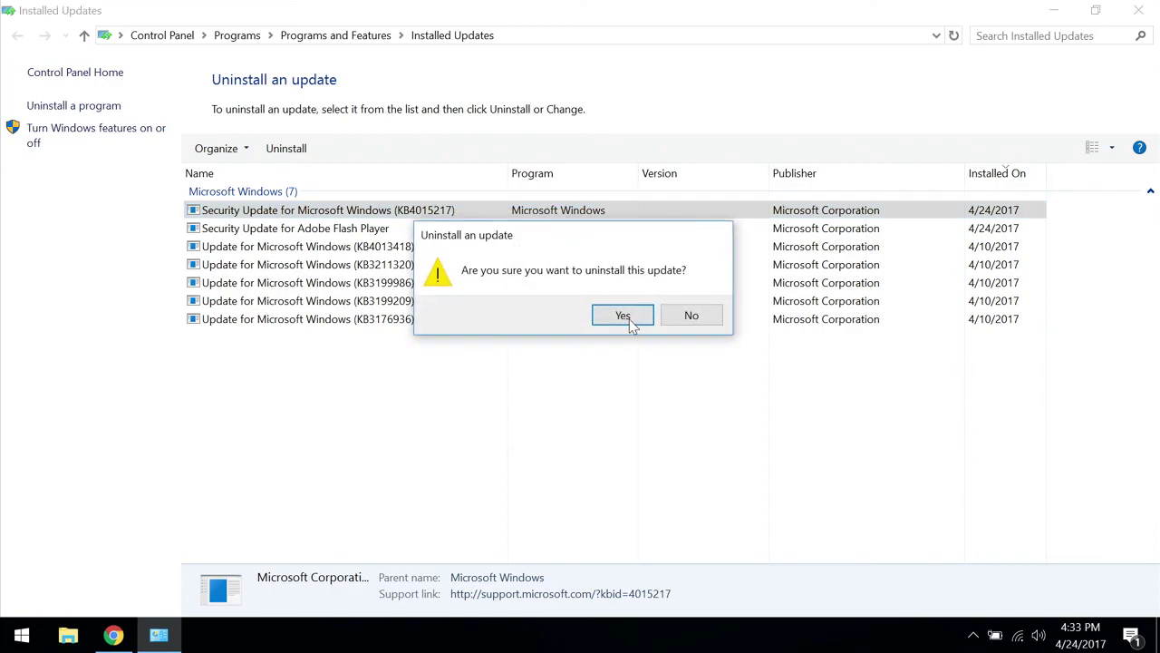
pyautogui.click(623, 317)
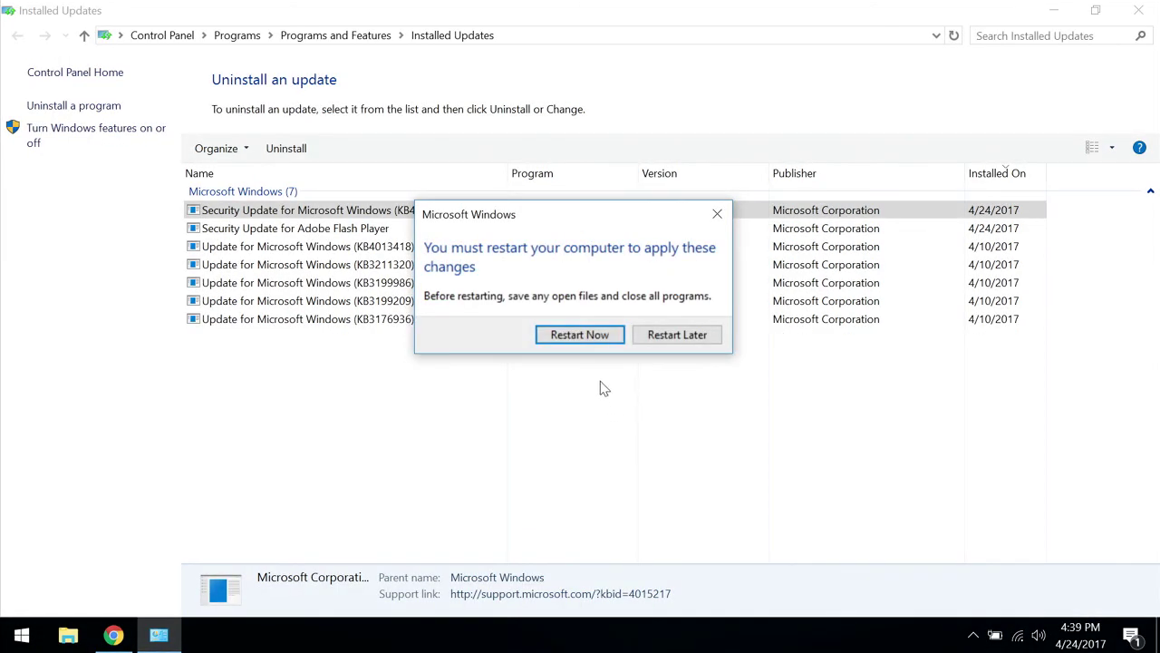
pyautogui.click(584, 335)
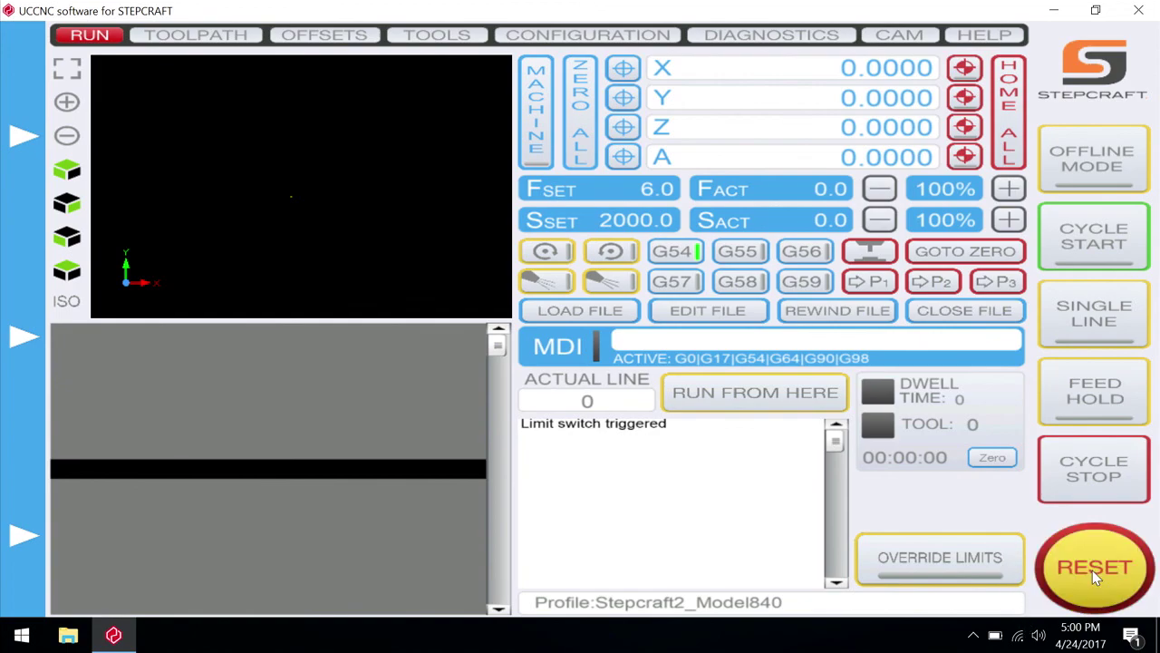
# Step: Press RESET in UCCNC, which raises the reset-logic warning again
pyautogui.click(1095, 576)
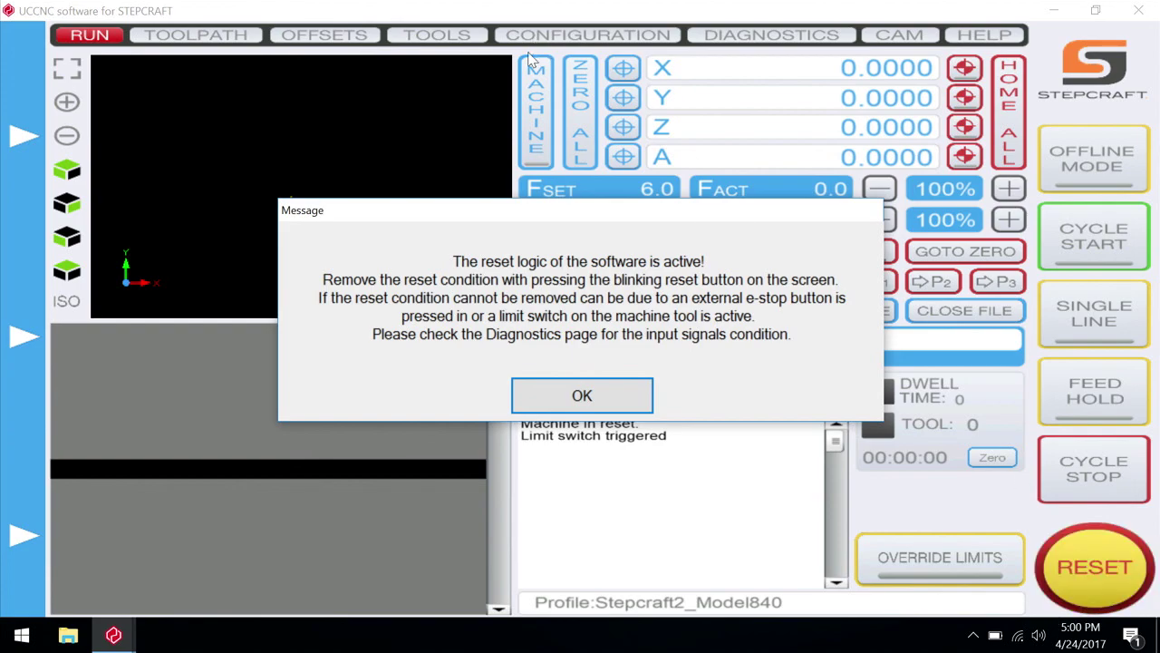
# Step: Dismiss both reset-logic warnings and confirm closing UCCNC
pyautogui.click(576, 395)
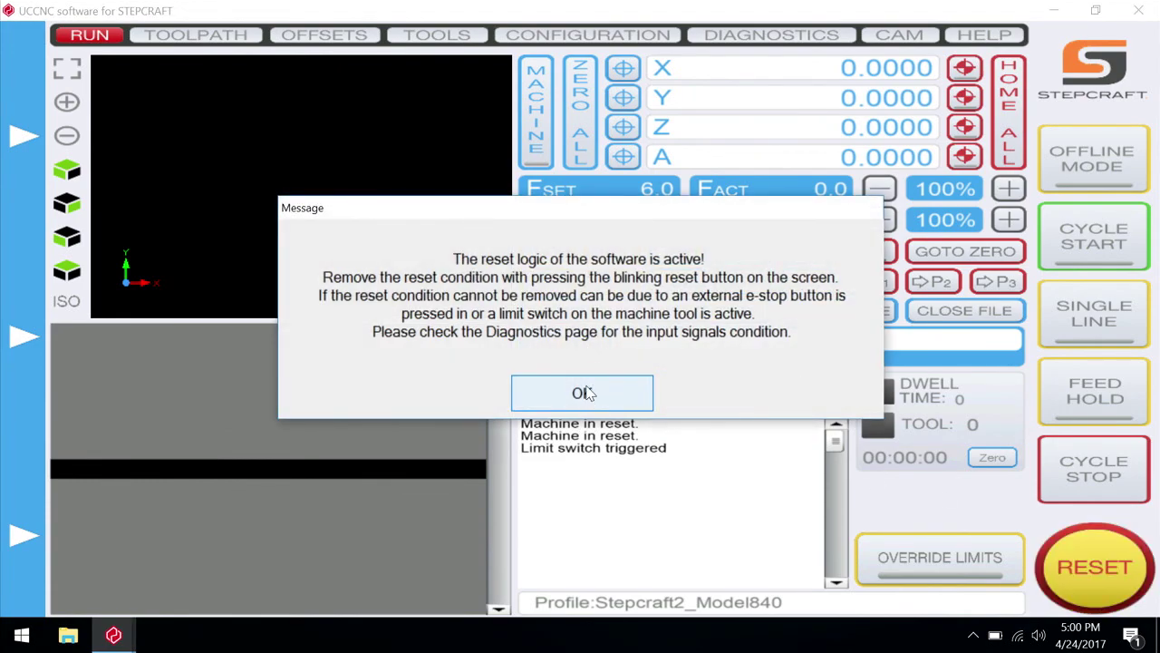
pyautogui.click(585, 393)
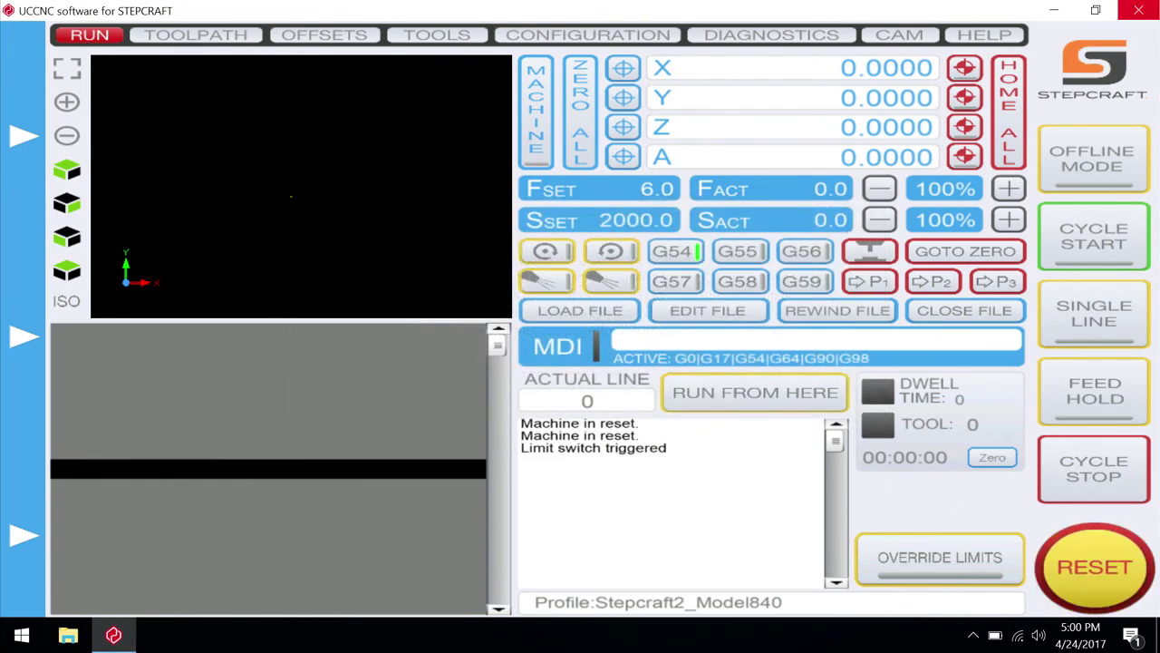
pyautogui.click(1139, 11)
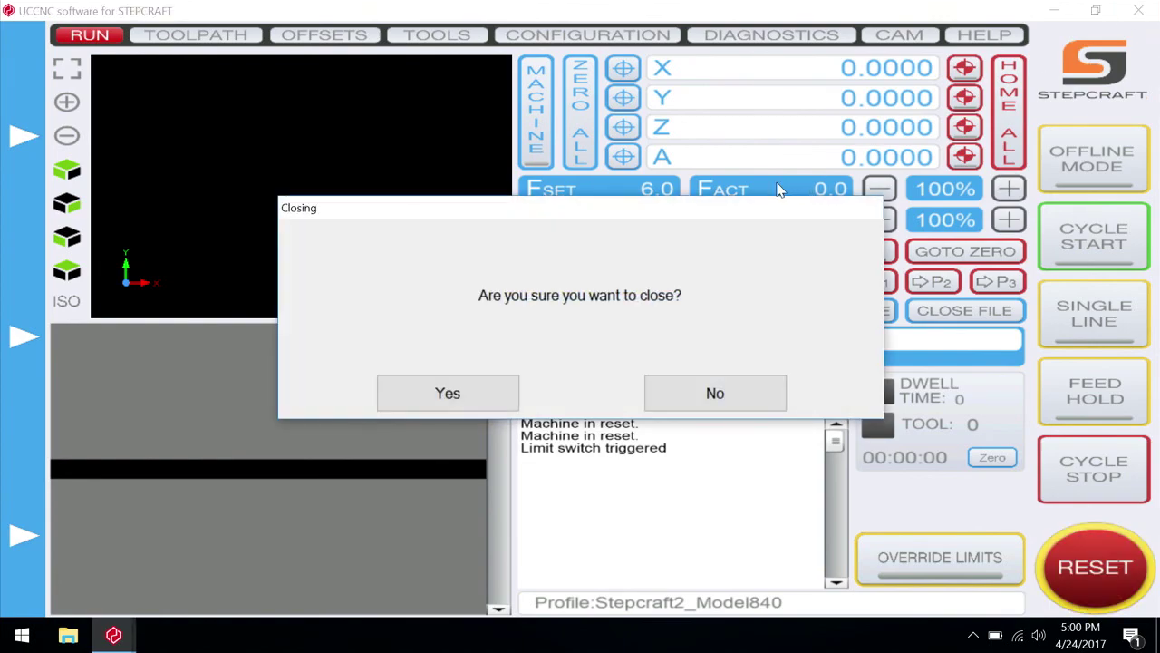
pyautogui.click(473, 392)
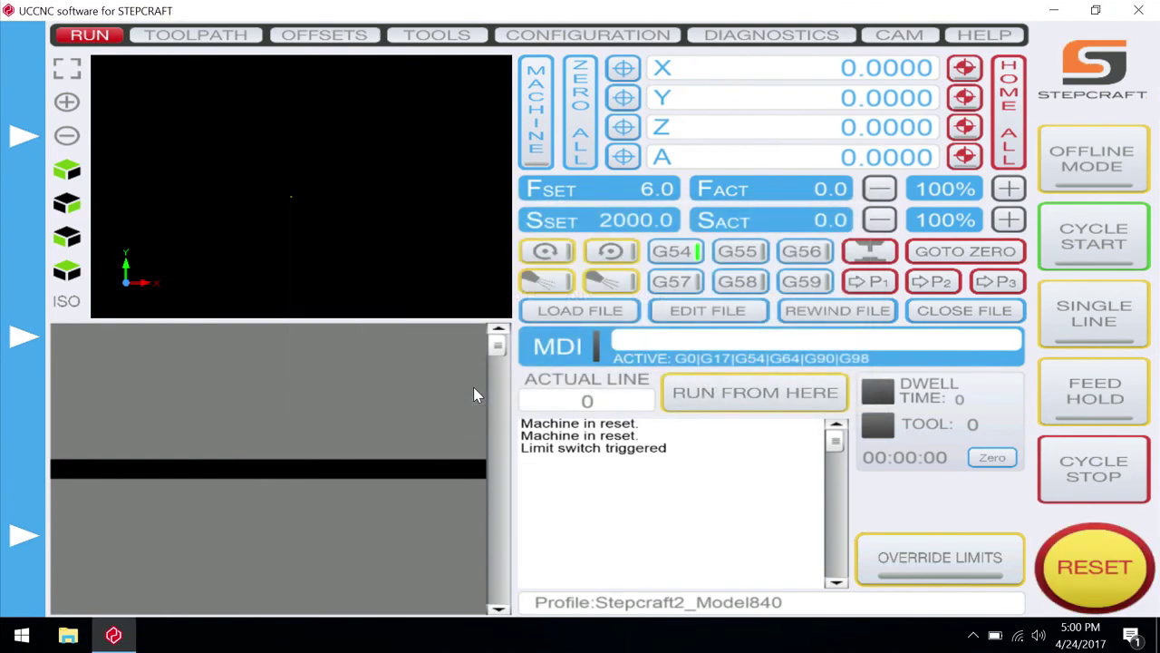